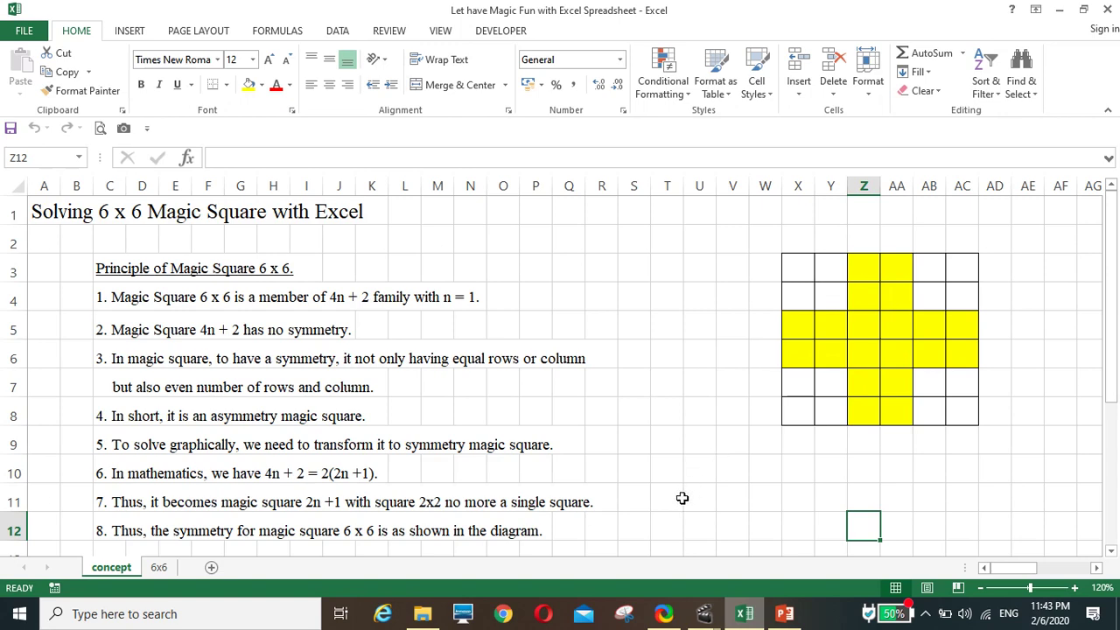
- Open the 6x6 worksheet showing the empty yellow cross-patterned grid and its title
click(160, 569)
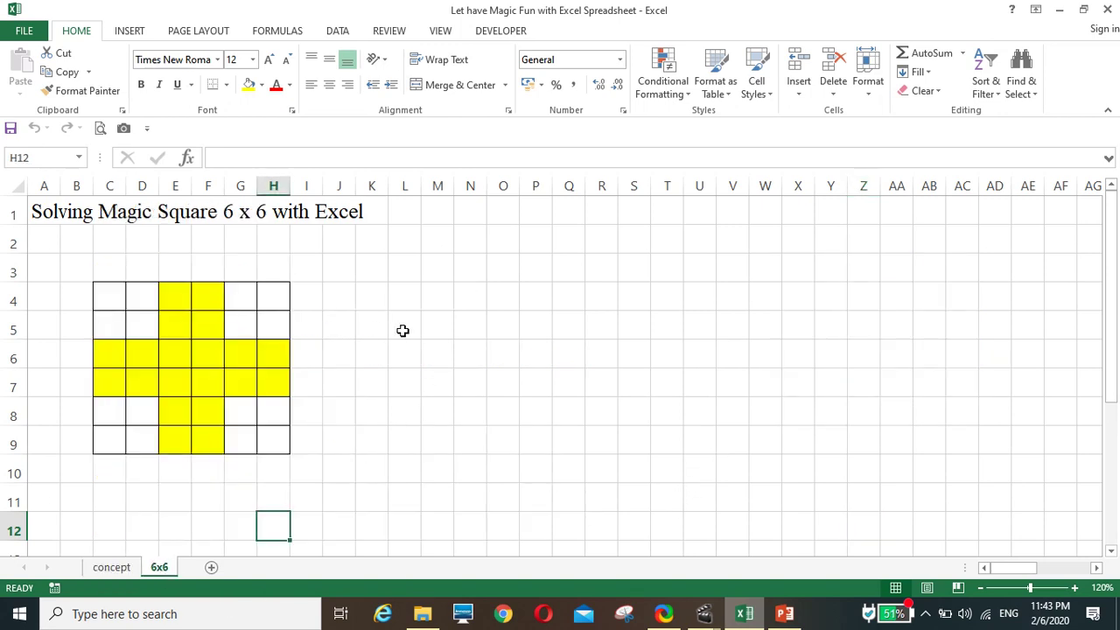
- Enter the starter numbers 1, 2, 7 and 8 into M4:N5
click(440, 297)
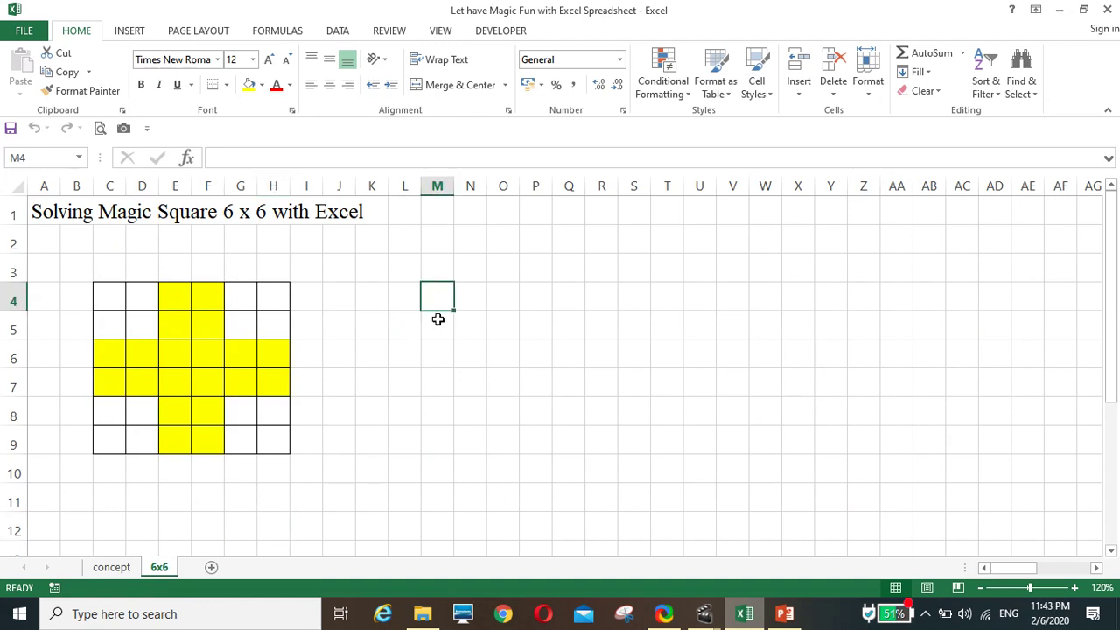
text(1)
key(Tab)
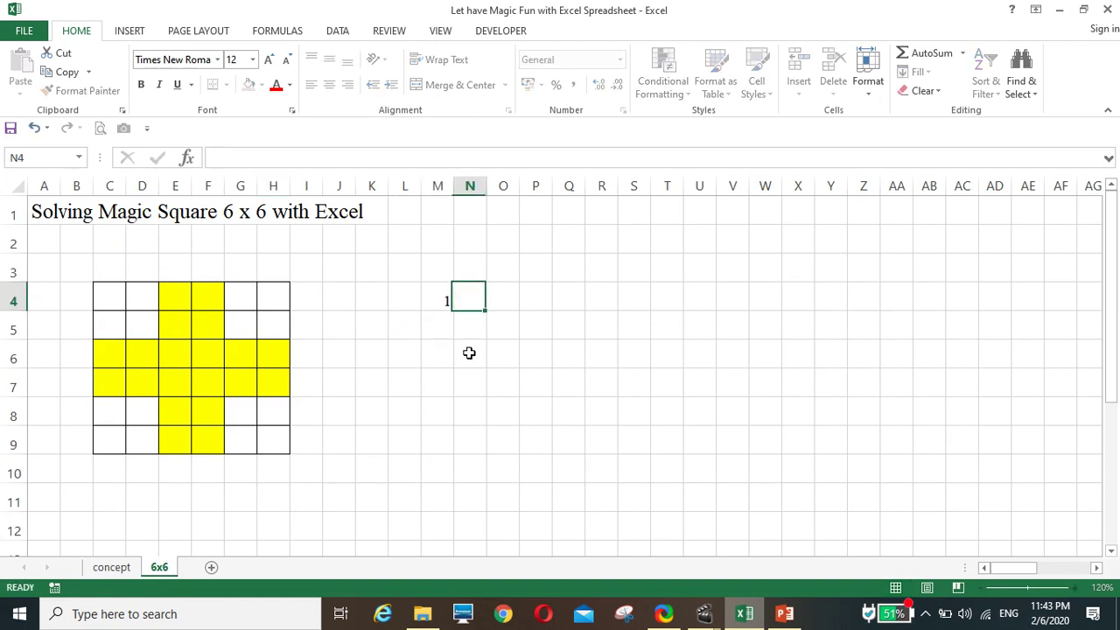
text(2)
click(469, 353)
click(445, 330)
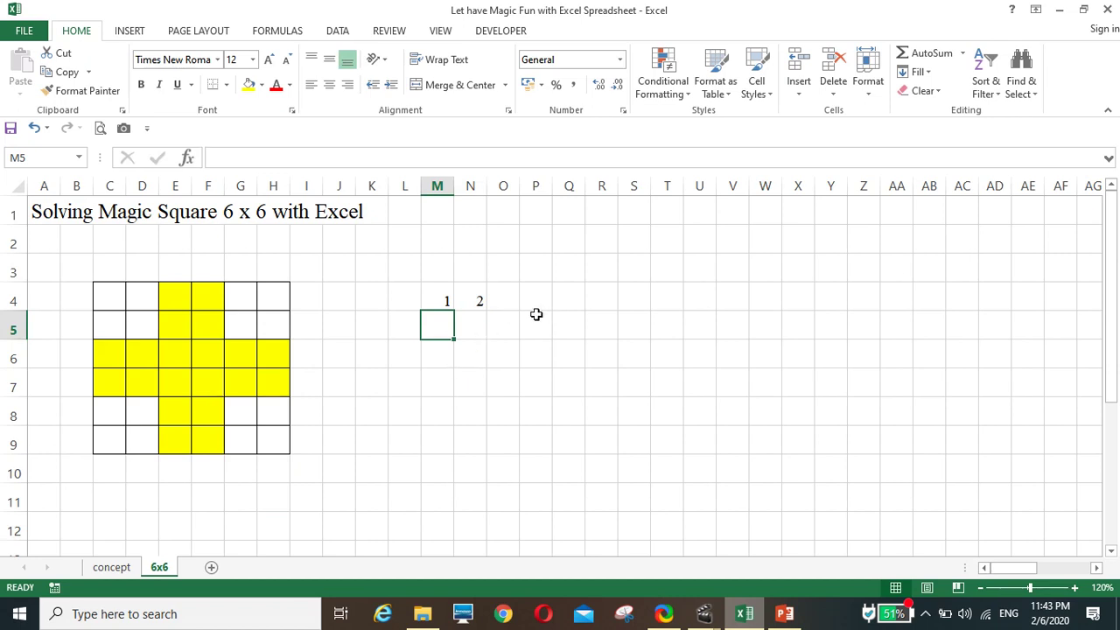
text(7)
click(470, 324)
text(8)
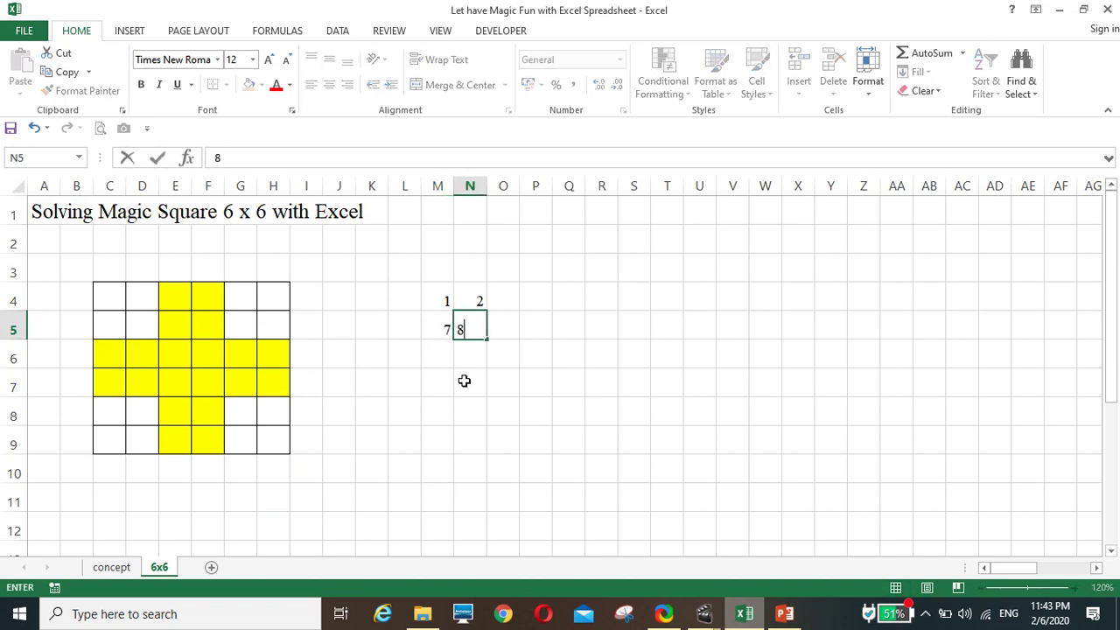
click(464, 381)
- Centre M4:N5 both ways, add All Borders, and fill the series to R9, reaching 36
drag(444, 303, 469, 331)
click(329, 84)
click(329, 60)
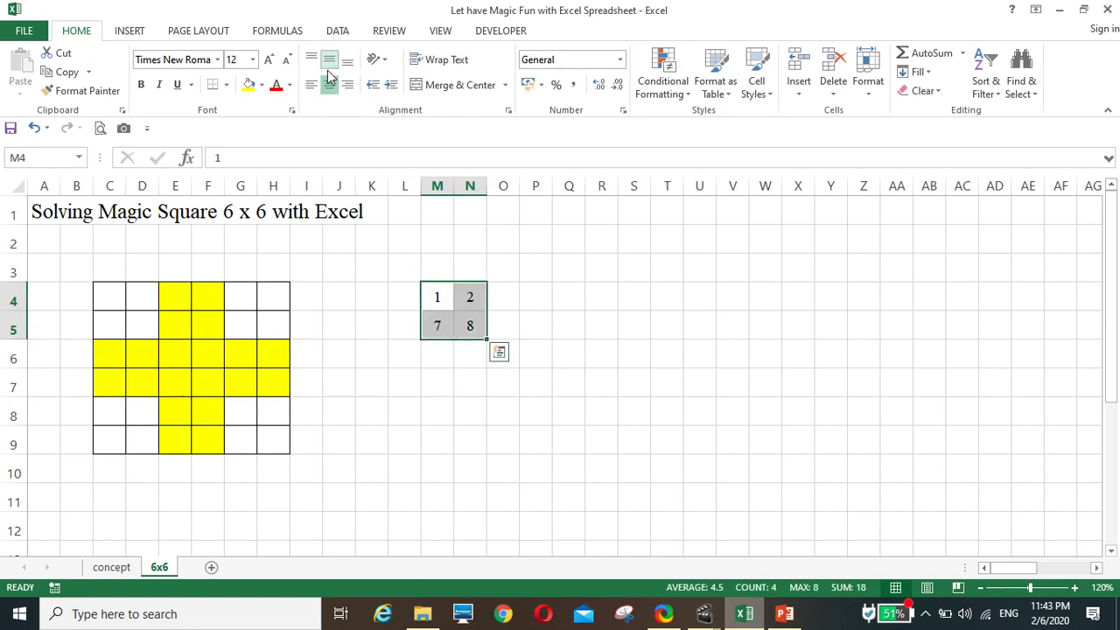
click(227, 85)
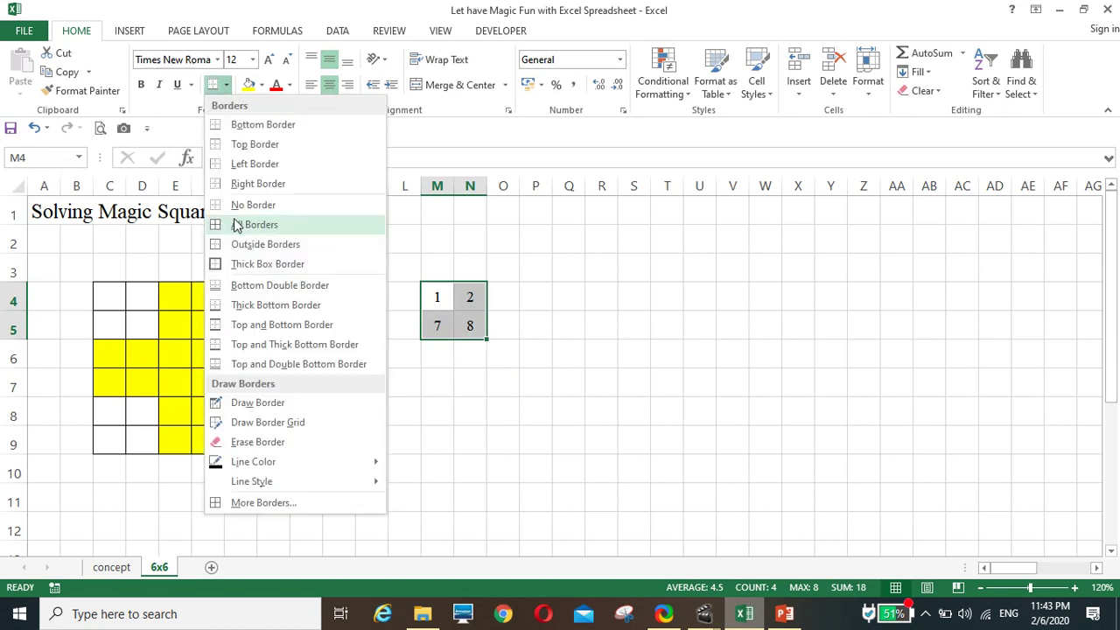
click(217, 226)
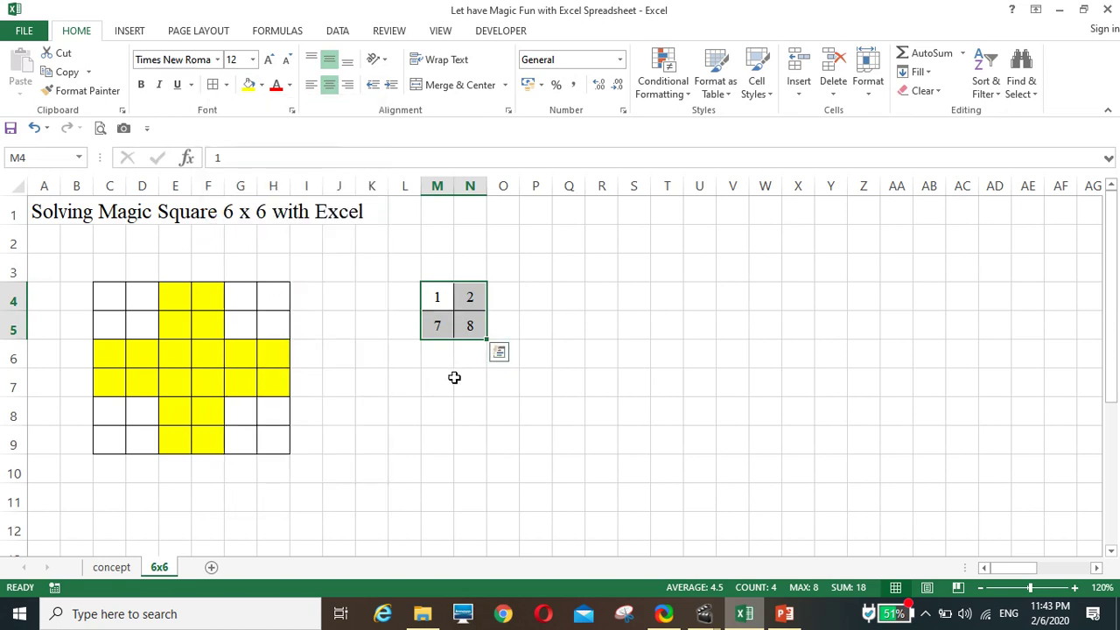
drag(488, 341, 615, 347)
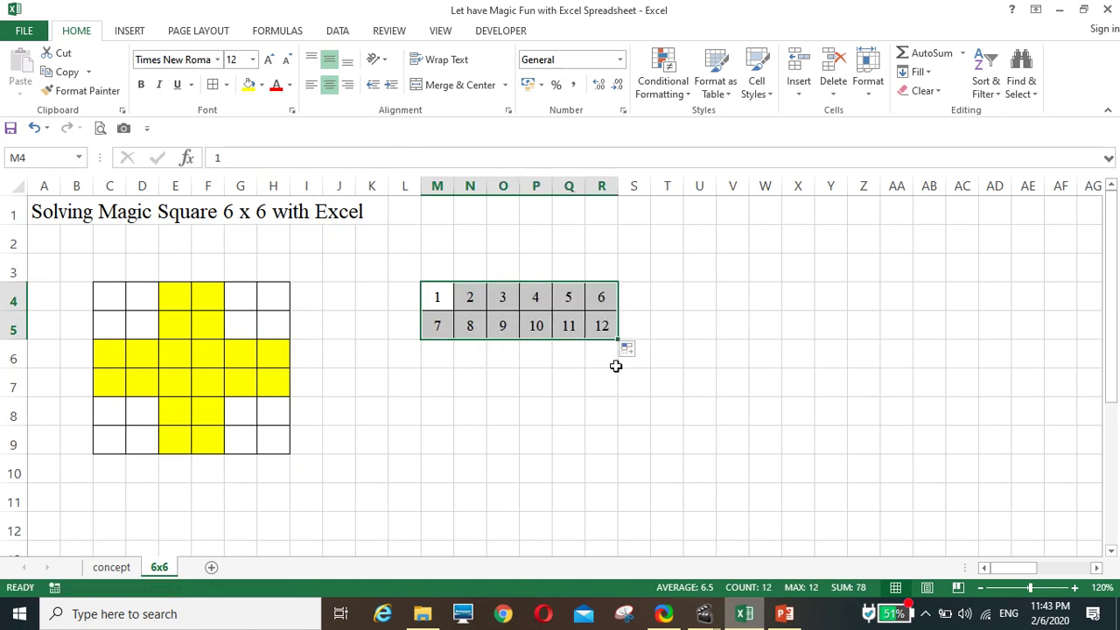
drag(615, 340, 618, 447)
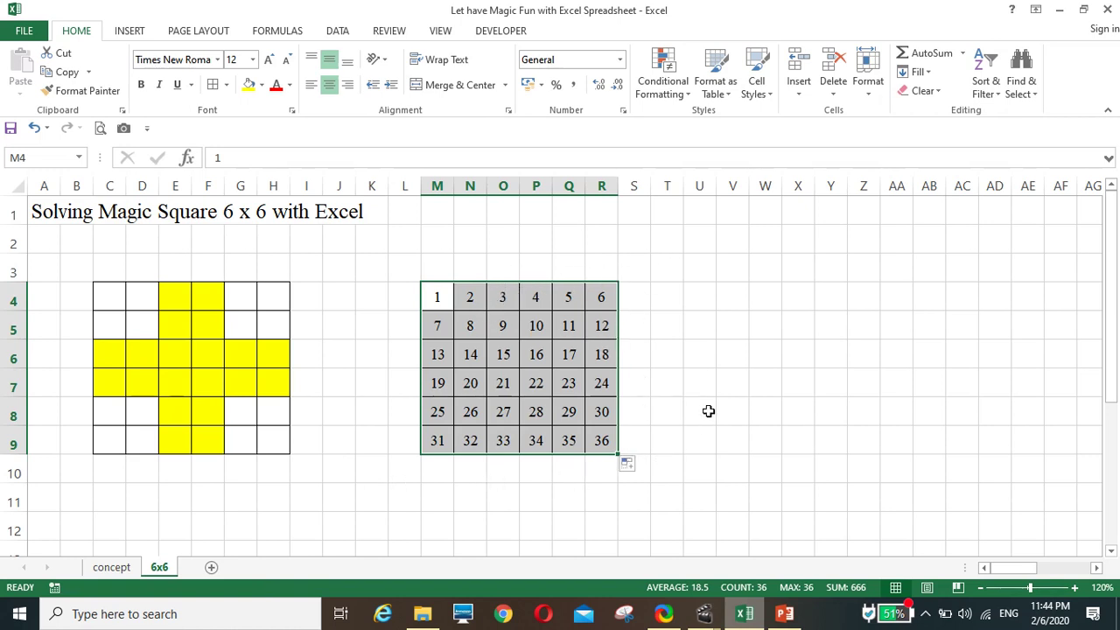
- Shift the rows holding 1–12 two columns right and the rows holding 25–36 two columns left
click(731, 383)
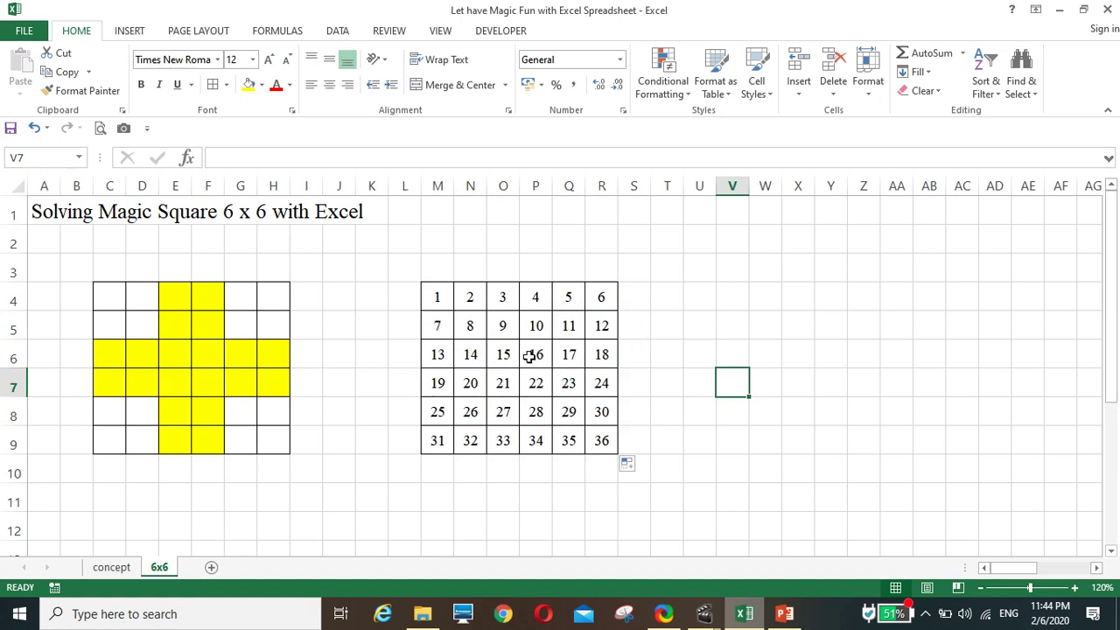
drag(437, 301, 660, 323)
click(663, 375)
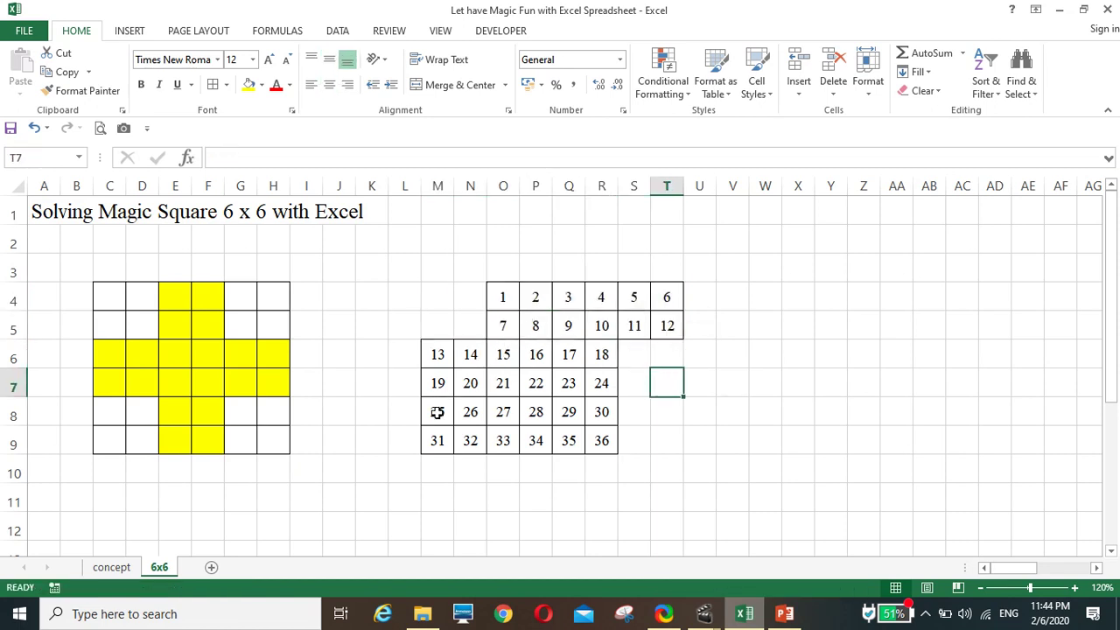
drag(437, 412, 604, 439)
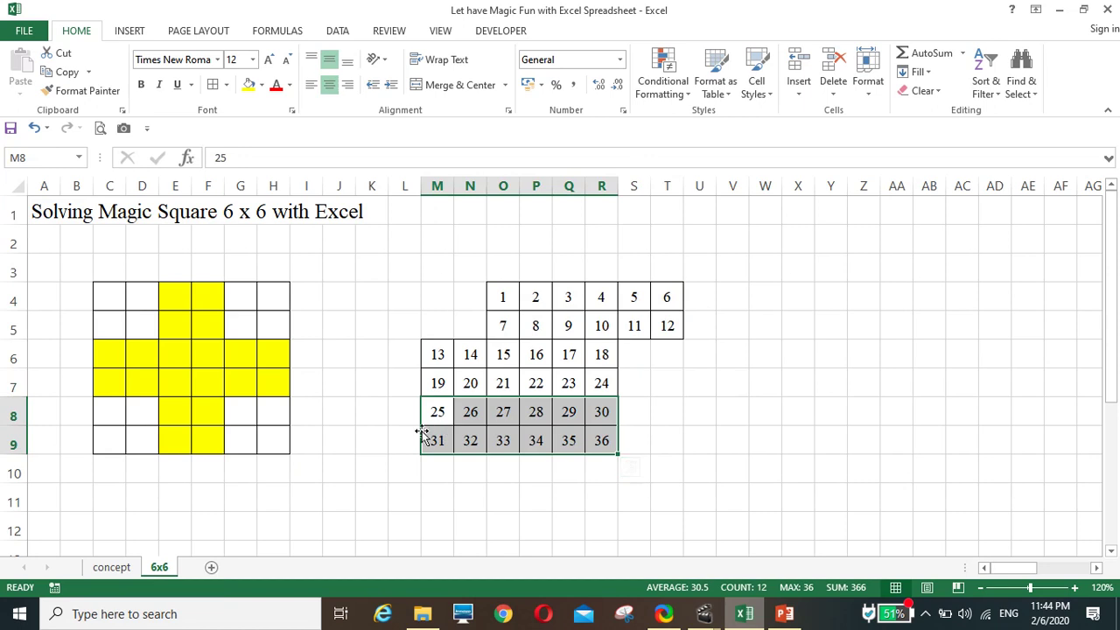
mouse_move(420, 430)
mouse_down()
mouse_move(424, 442)
mouse_move(374, 450)
mouse_move(371, 415)
mouse_move(405, 440)
mouse_up()
click(440, 522)
- Wrap the overhanging blocks: 25, 26, 31, 32 to the right end and 5, 6, 11, 12 to the left end
drag(405, 401, 603, 398)
drag(639, 302, 665, 324)
drag(658, 284, 462, 285)
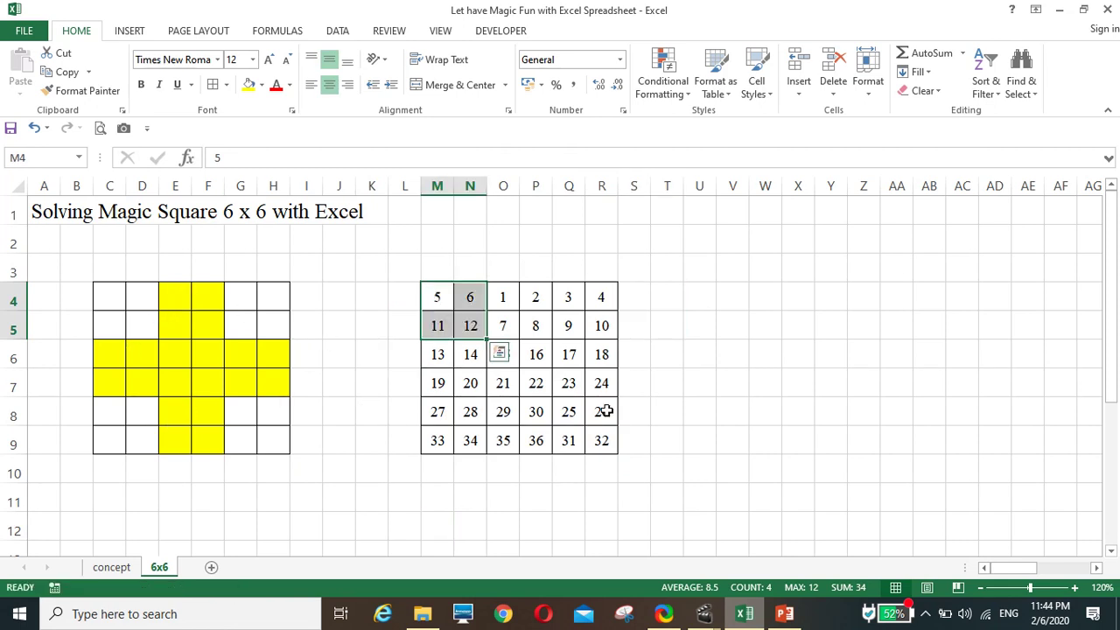
- Move columns Q4:R9 up two rows and columns M4:N9 down two rows
drag(577, 293, 602, 442)
drag(604, 284, 610, 227)
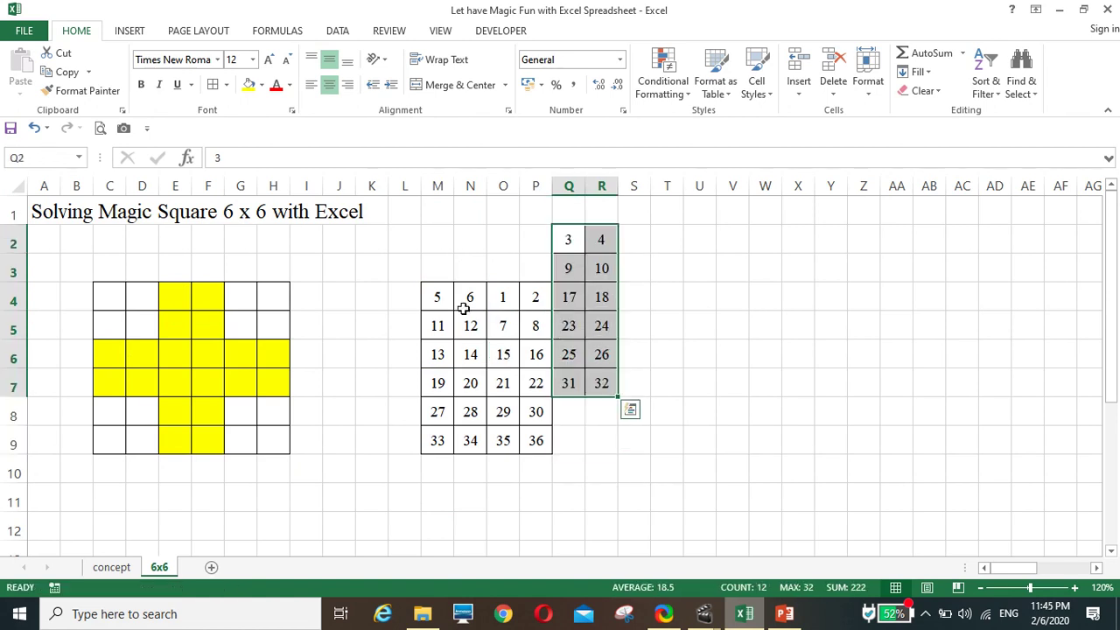
drag(444, 303, 480, 516)
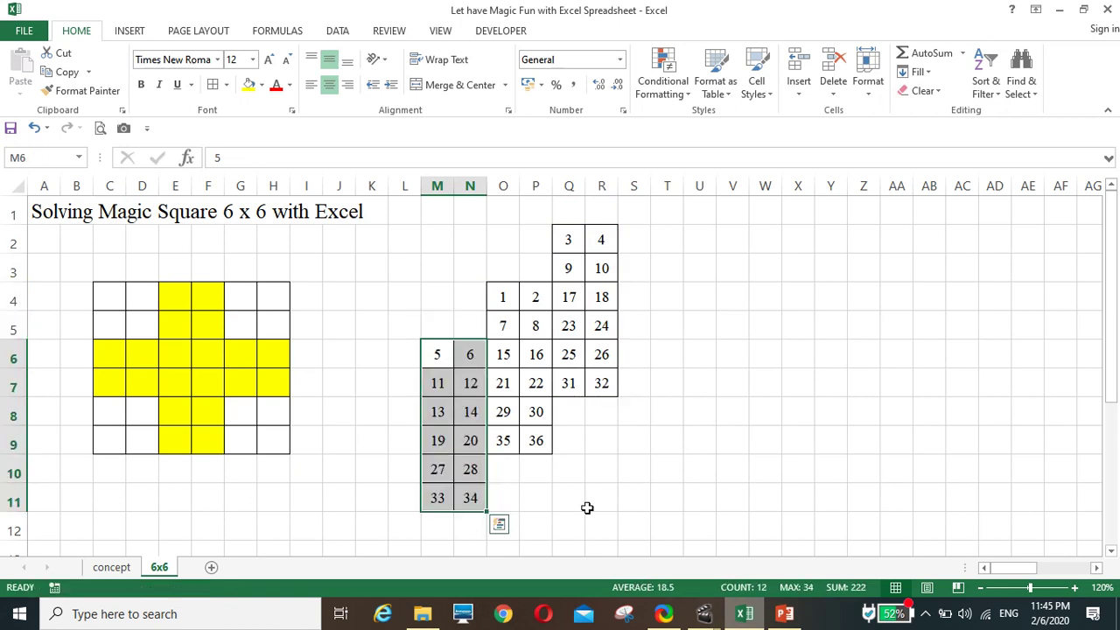
click(586, 506)
- Wrap the 27, 28, 33, 34 block into M4:N5 and the 3, 4, 9, 10 block into Q8:R9
drag(435, 468, 465, 498)
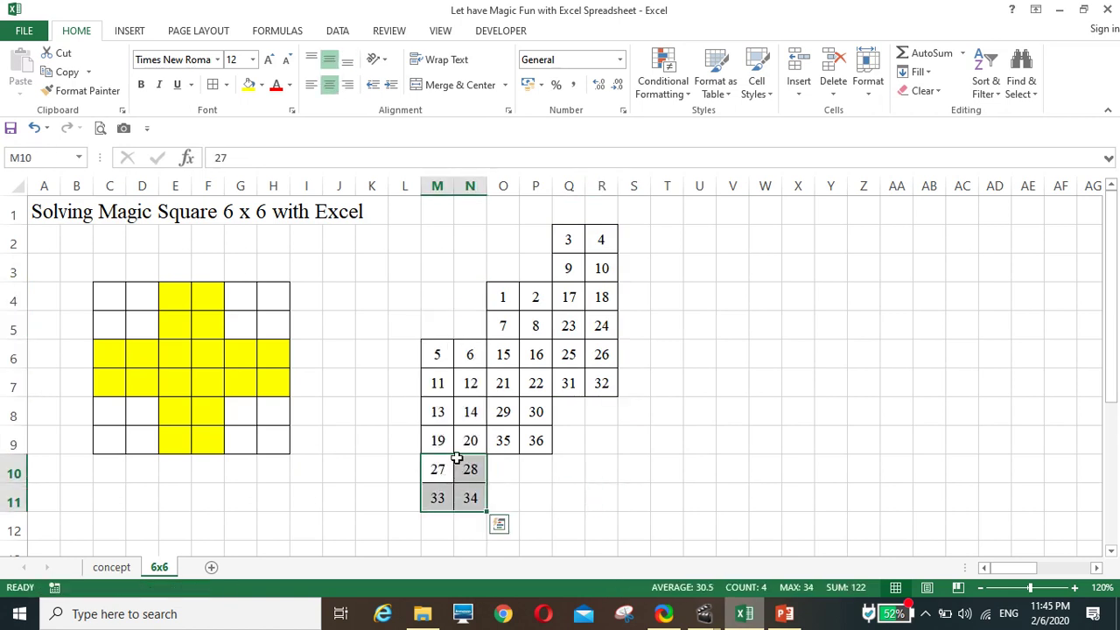
drag(457, 457, 468, 350)
drag(467, 313, 467, 313)
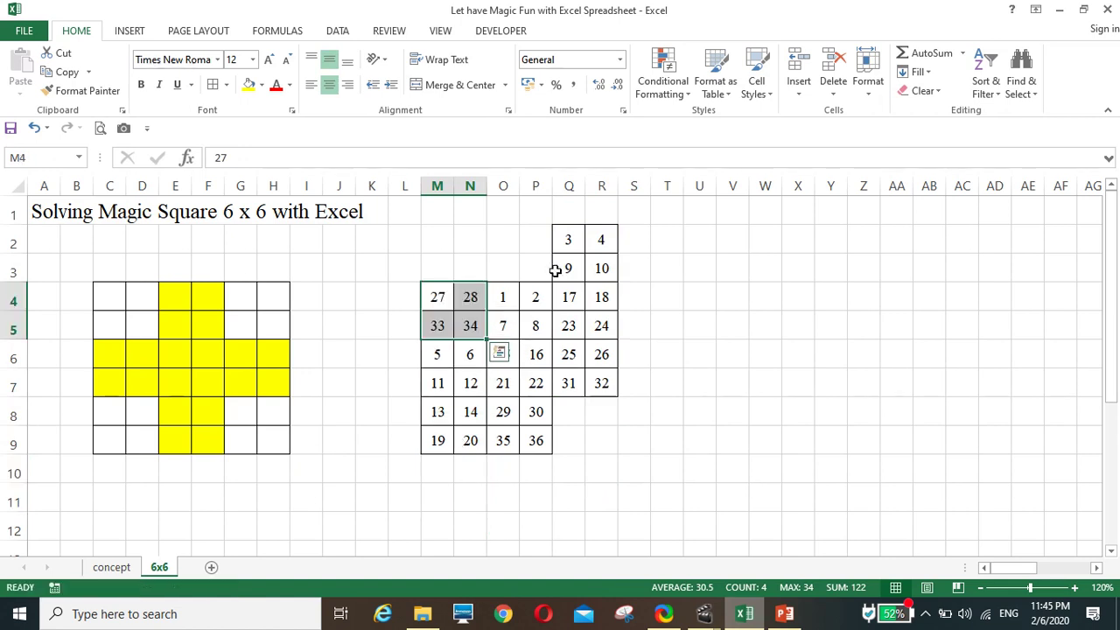
drag(577, 242, 600, 440)
click(709, 412)
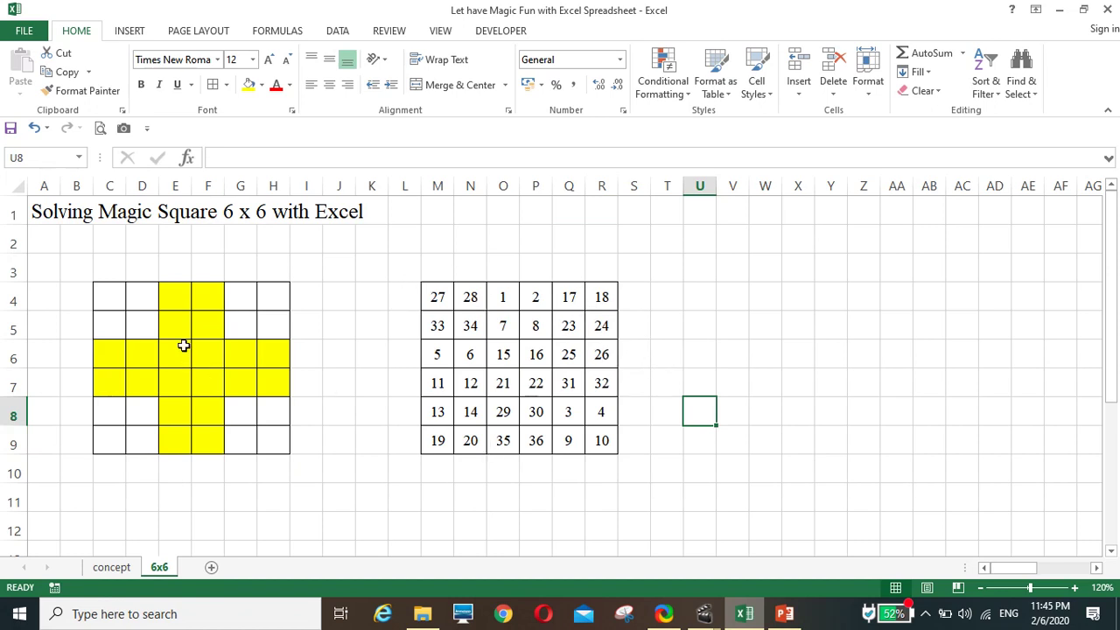
- Rearrange the number pairs in the central O:P columns, moving the 35 and 36 pair down
click(175, 298)
mouse_move(175, 298)
mouse_down()
mouse_move(195, 335)
mouse_move(189, 440)
mouse_up()
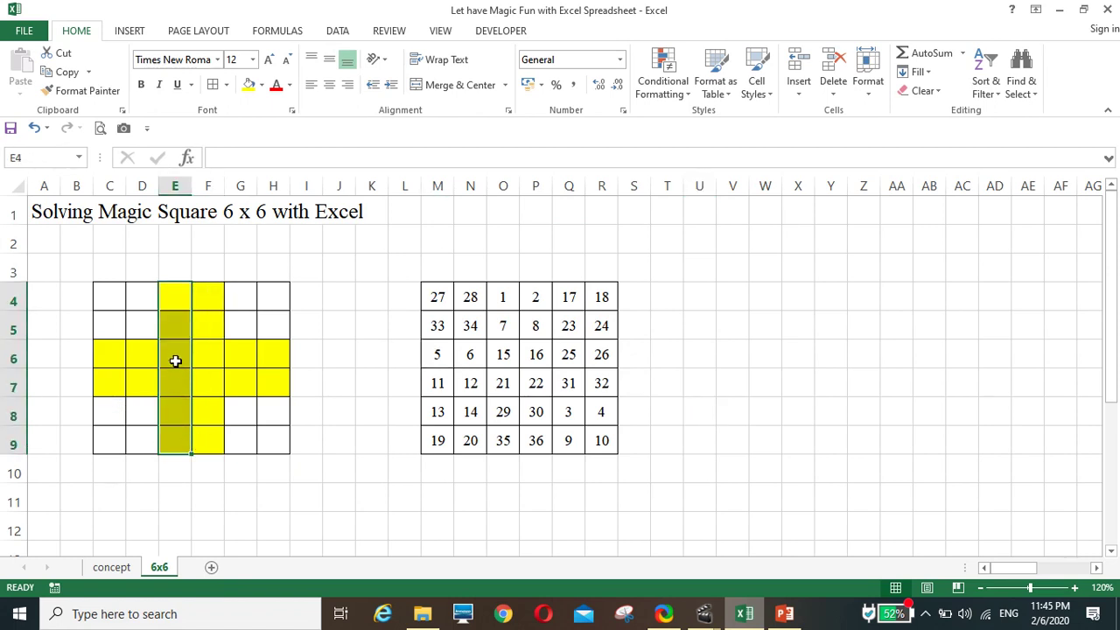
drag(503, 300, 528, 443)
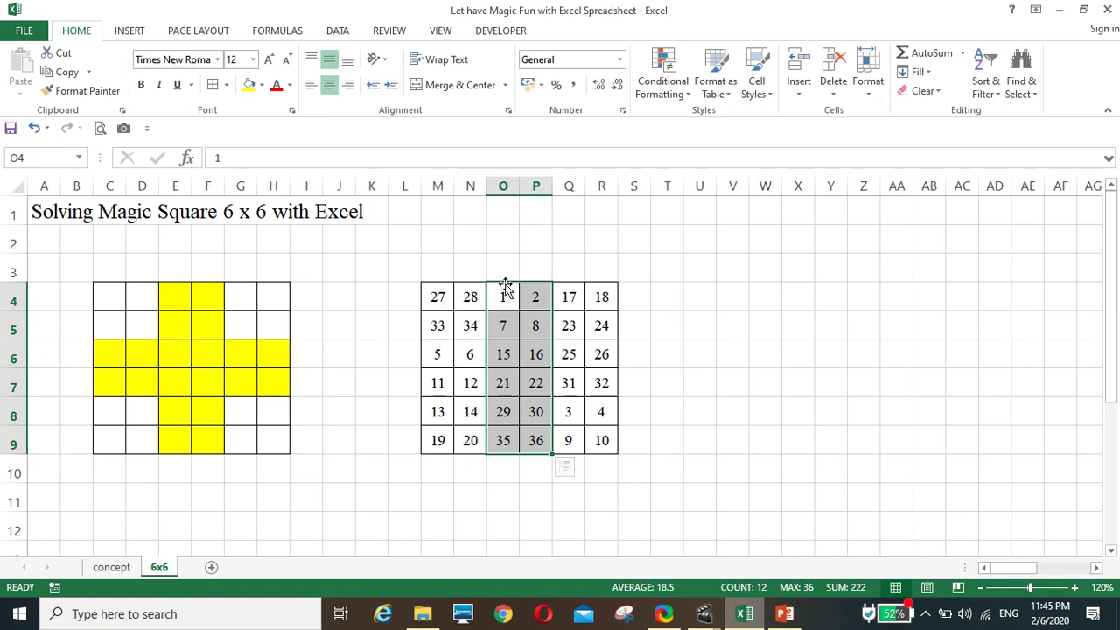
drag(508, 283, 531, 288)
drag(506, 410, 523, 355)
drag(507, 465, 527, 409)
- Swap pairs in rows 6–7: move 6/12 two columns left and put 26/32 in Q6:Q7
drag(438, 359, 636, 387)
drag(503, 355, 423, 378)
drag(569, 358, 499, 383)
drag(640, 356, 556, 383)
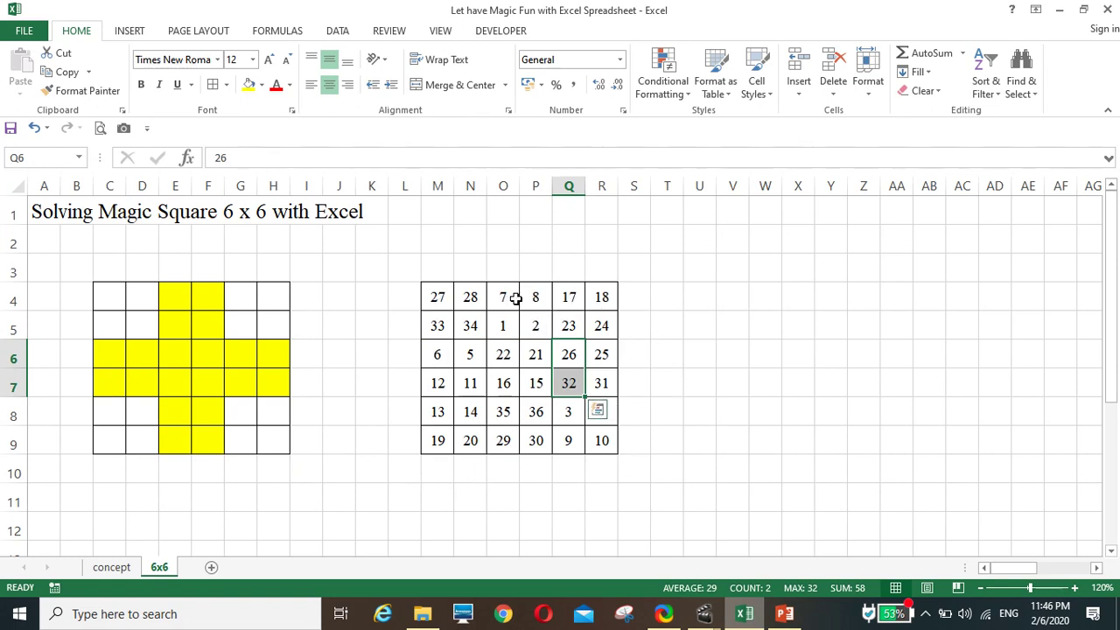
drag(507, 297, 659, 299)
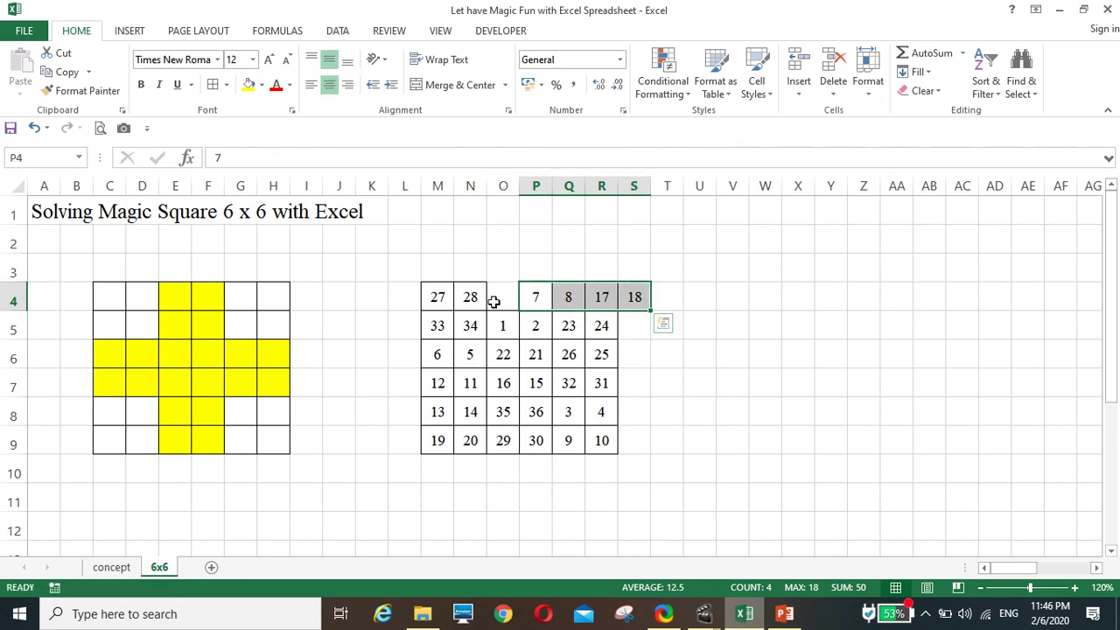
- Move 8 and 18 into row 4's gaps and shift the 27/33 pair up one row
click(569, 297)
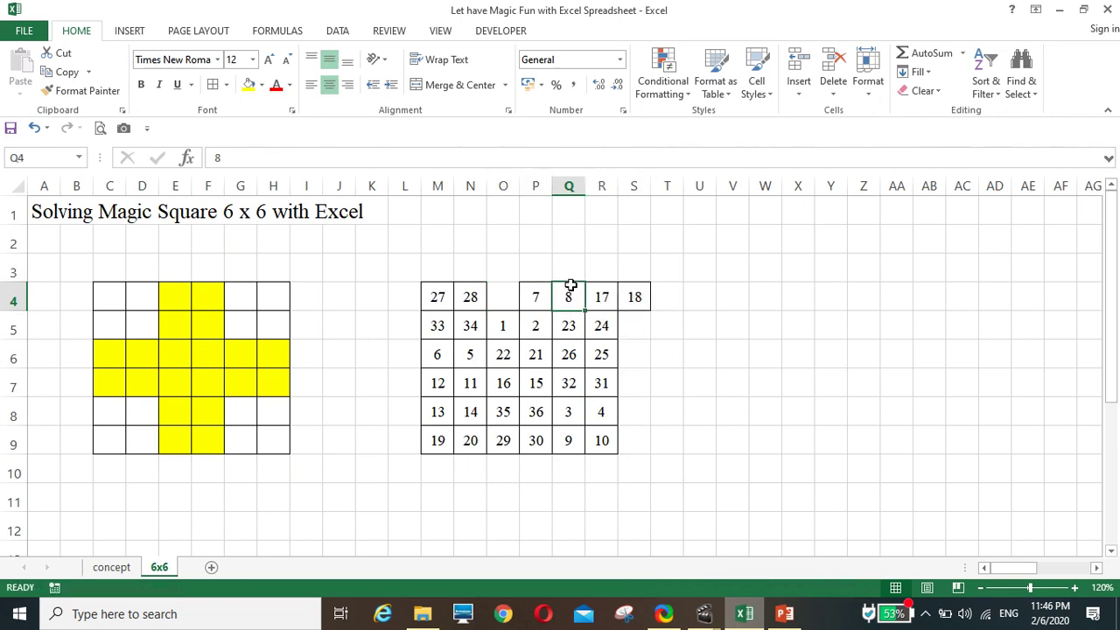
drag(571, 286, 508, 298)
click(637, 300)
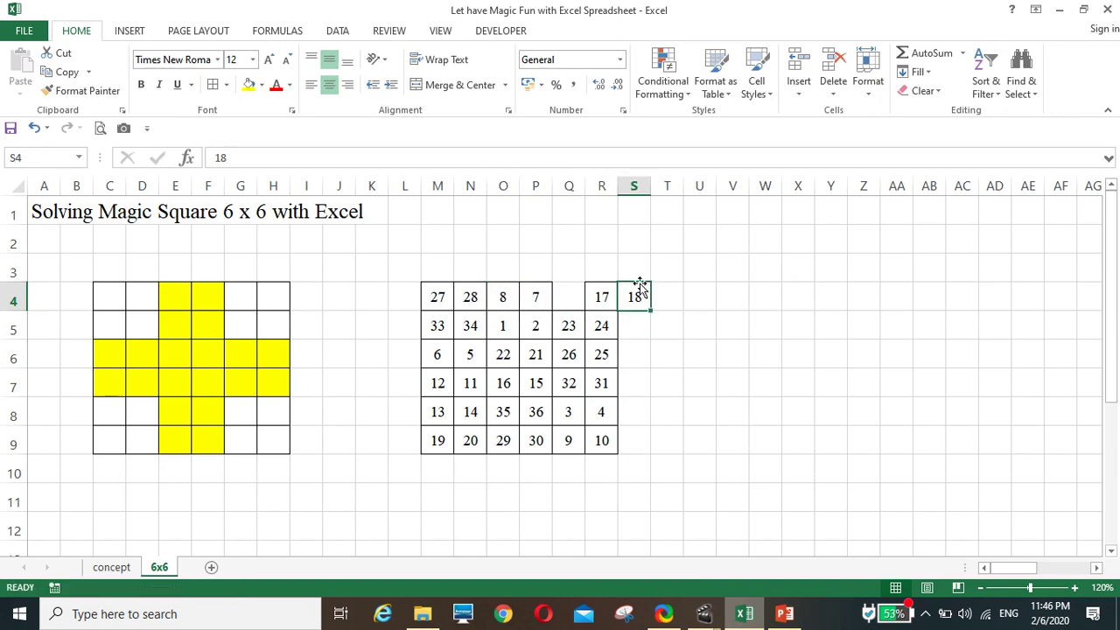
drag(639, 293, 570, 297)
drag(438, 300, 436, 325)
drag(438, 285, 439, 331)
click(437, 262)
- Shift 19/20 one column left and reorder column R to read 17, 24, 31, 25, 10, 4
drag(437, 440, 470, 446)
click(400, 440)
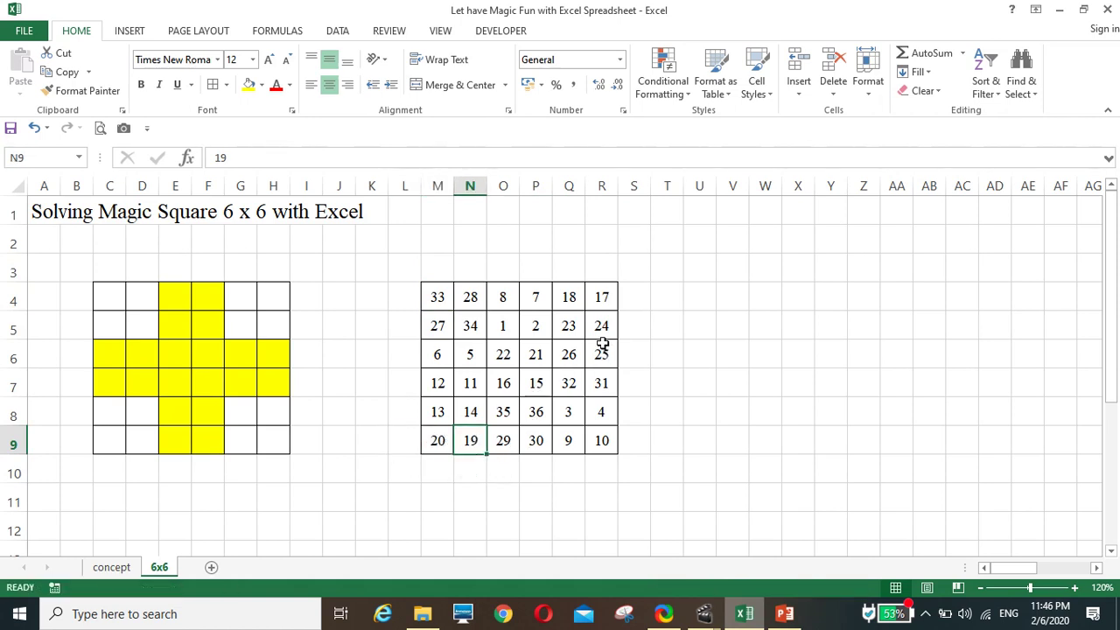
drag(598, 354, 601, 469)
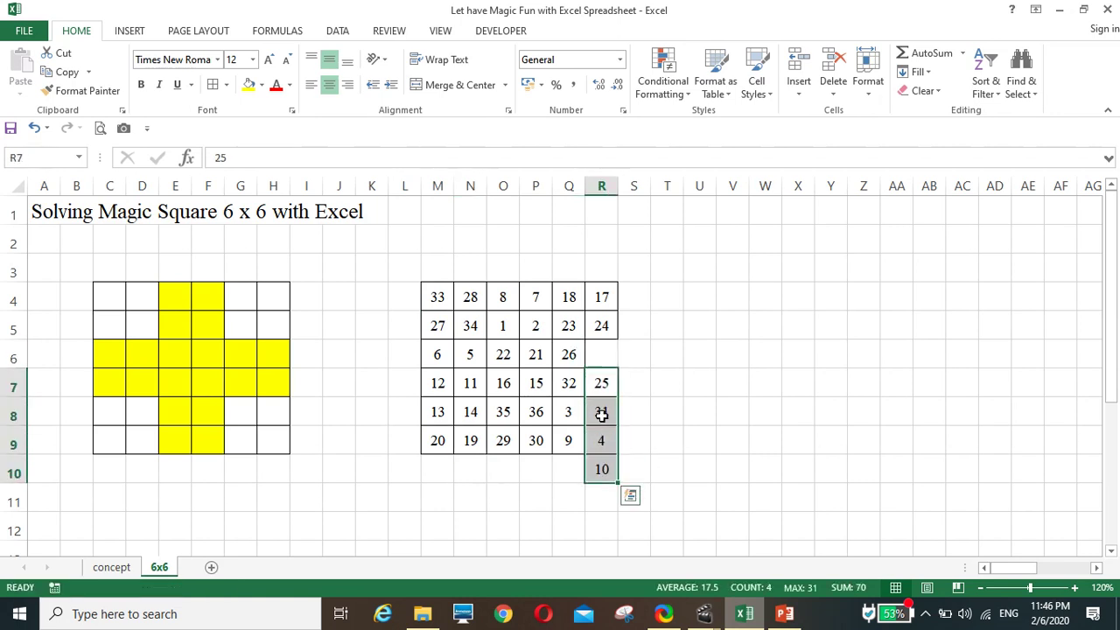
click(604, 413)
drag(618, 415, 619, 363)
click(603, 468)
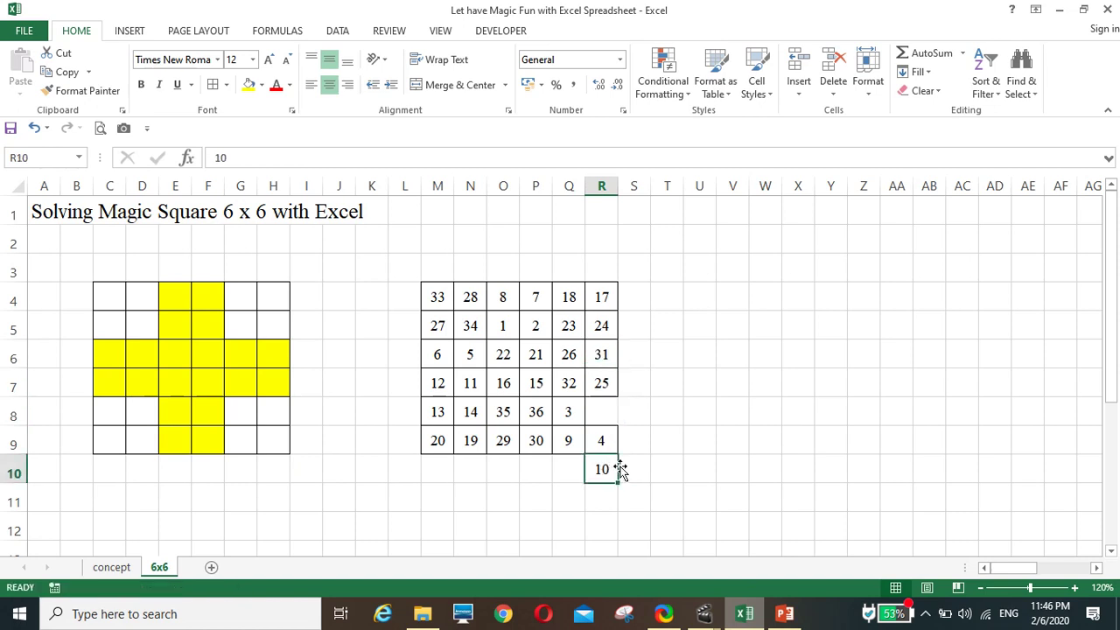
drag(619, 470, 618, 422)
click(700, 422)
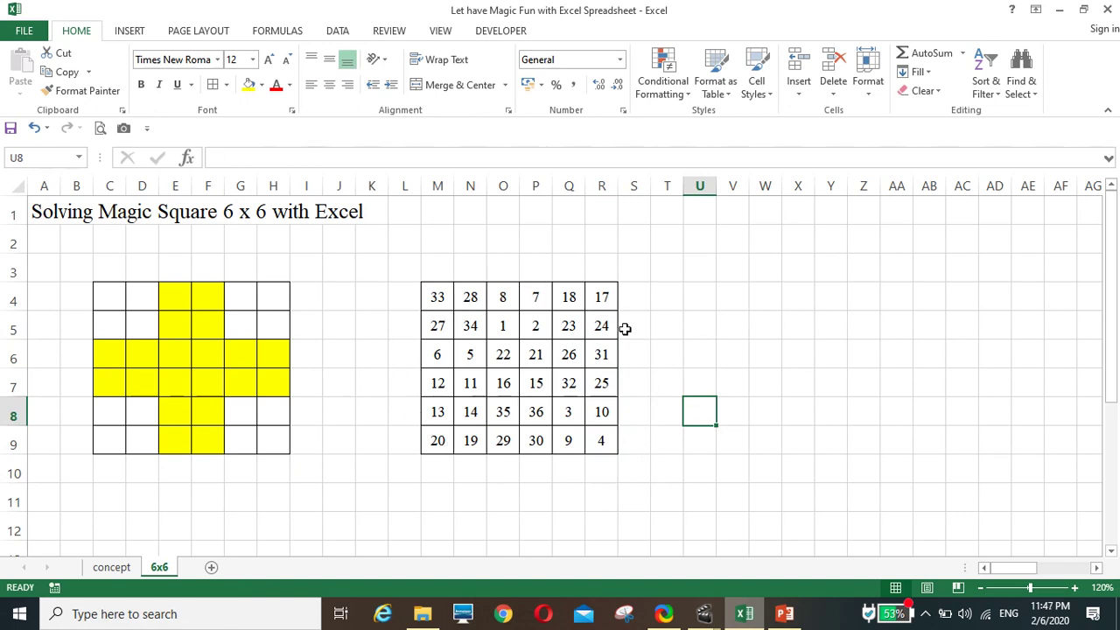
- AutoSum row 4 in S4 and fill it down to S9, each row totalling 111
click(634, 297)
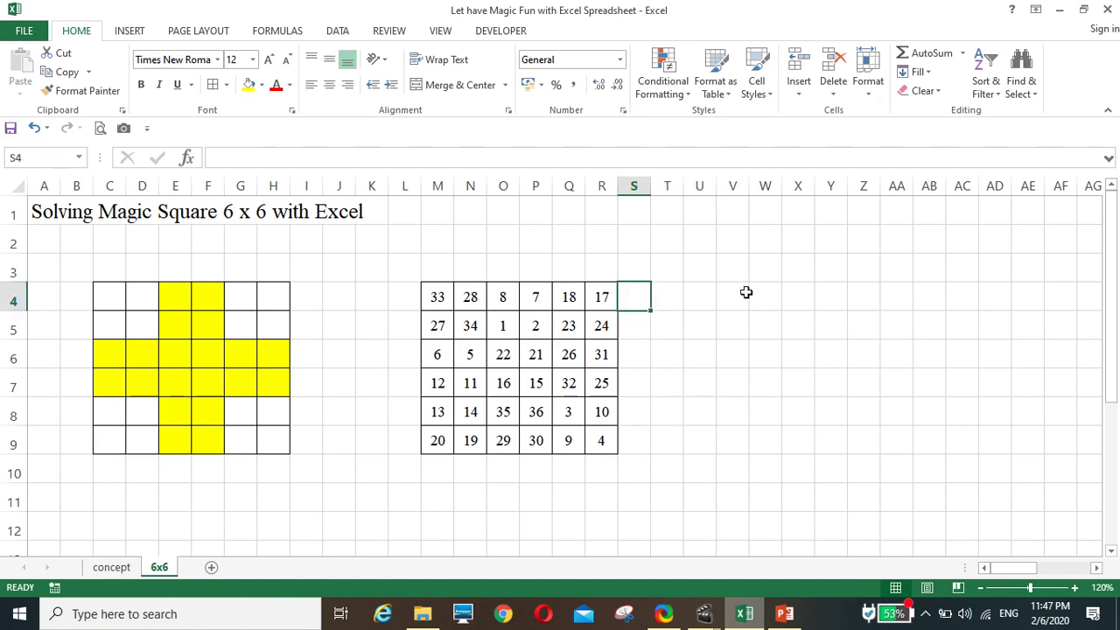
click(929, 53)
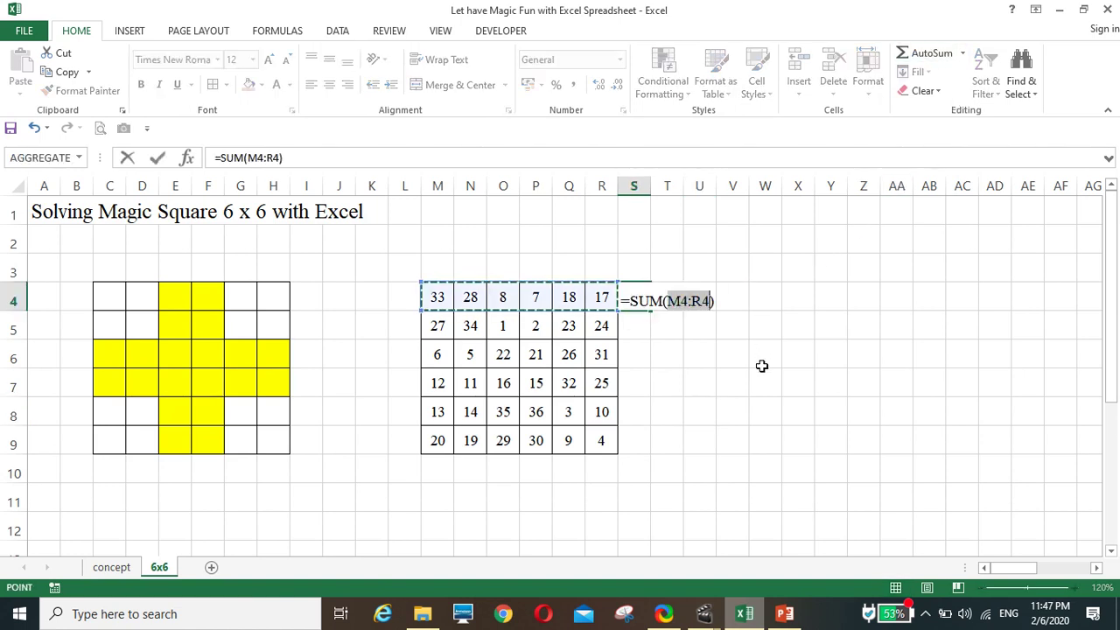
key(Return)
click(640, 299)
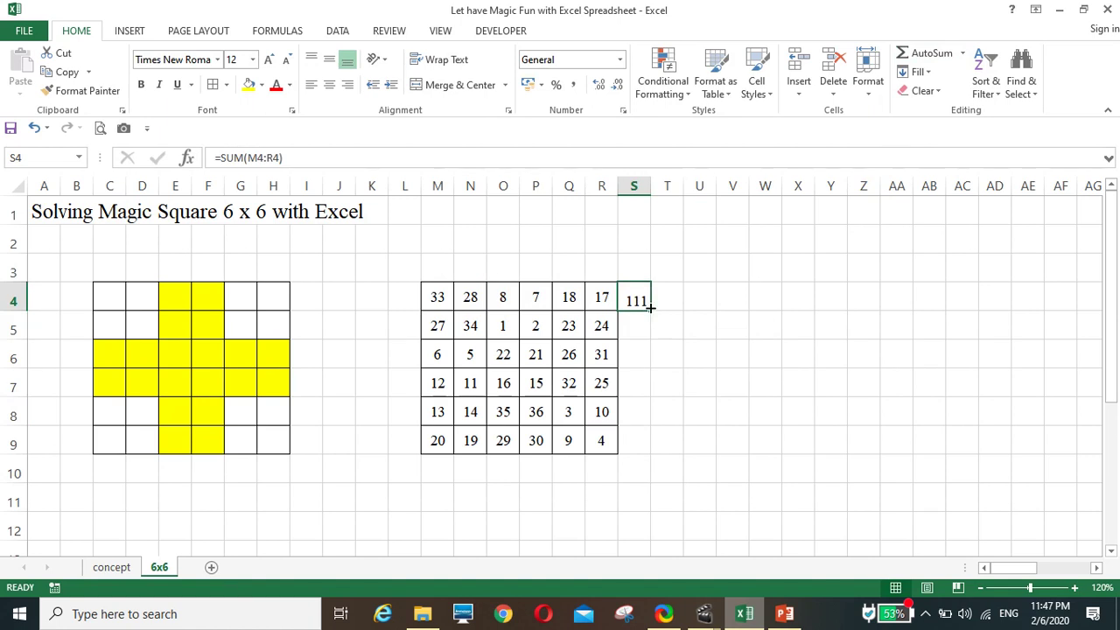
drag(651, 310, 646, 452)
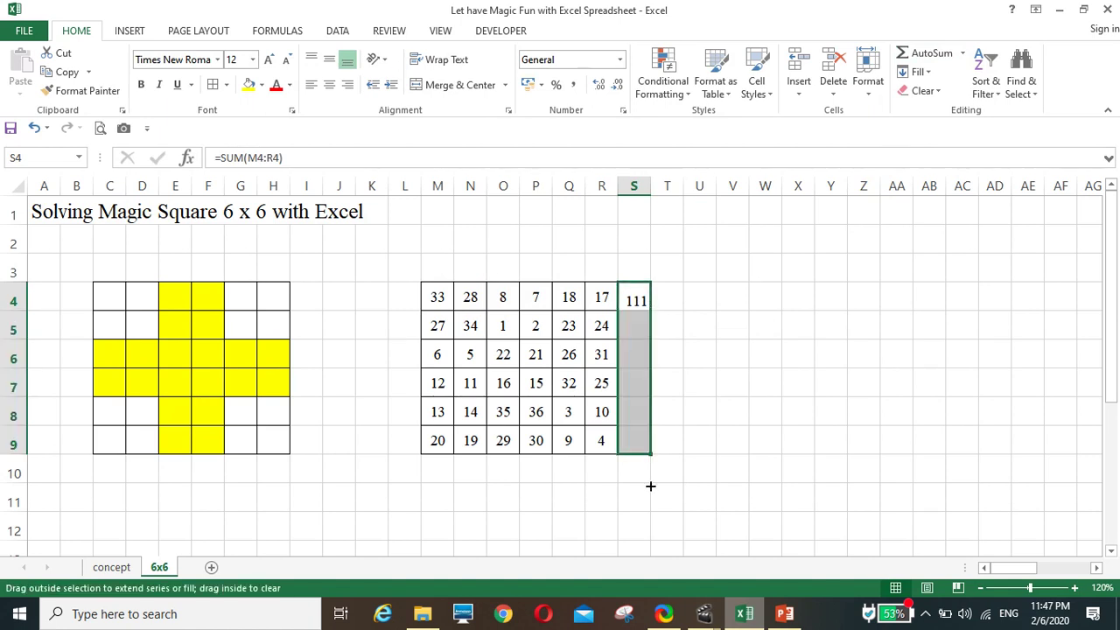
- AutoSum column M in M10 and fill it across to R10, each column totalling 111
click(439, 473)
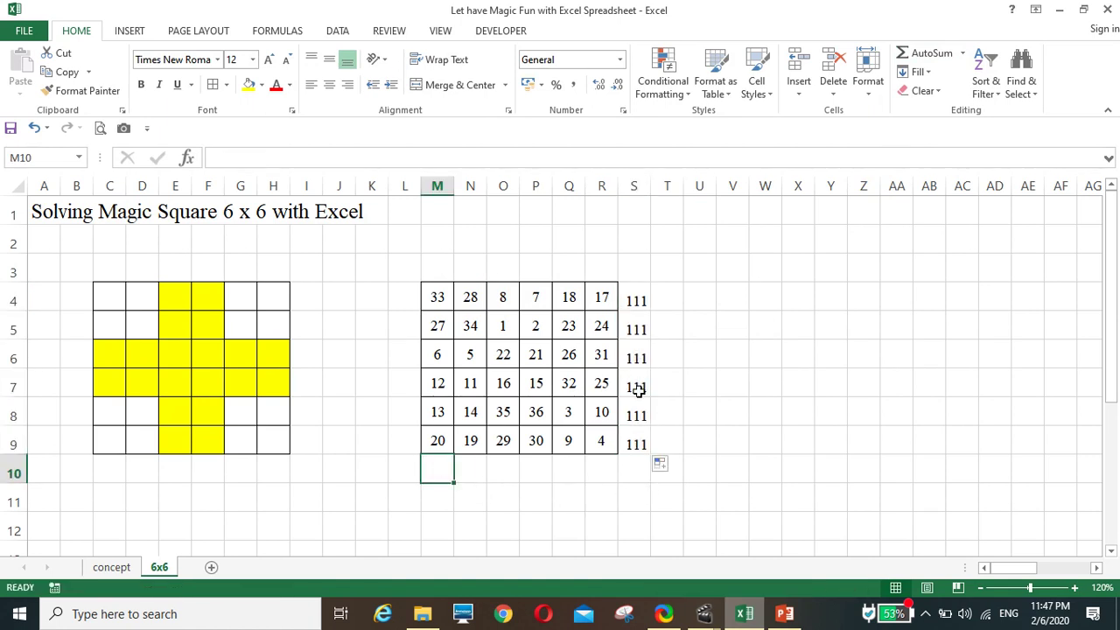
click(936, 54)
key(Return)
click(435, 473)
drag(454, 483, 630, 489)
- Enter =+R9+Q8+P7+O6+N5+M4 in S10 for the first diagonal, giving 111
click(634, 473)
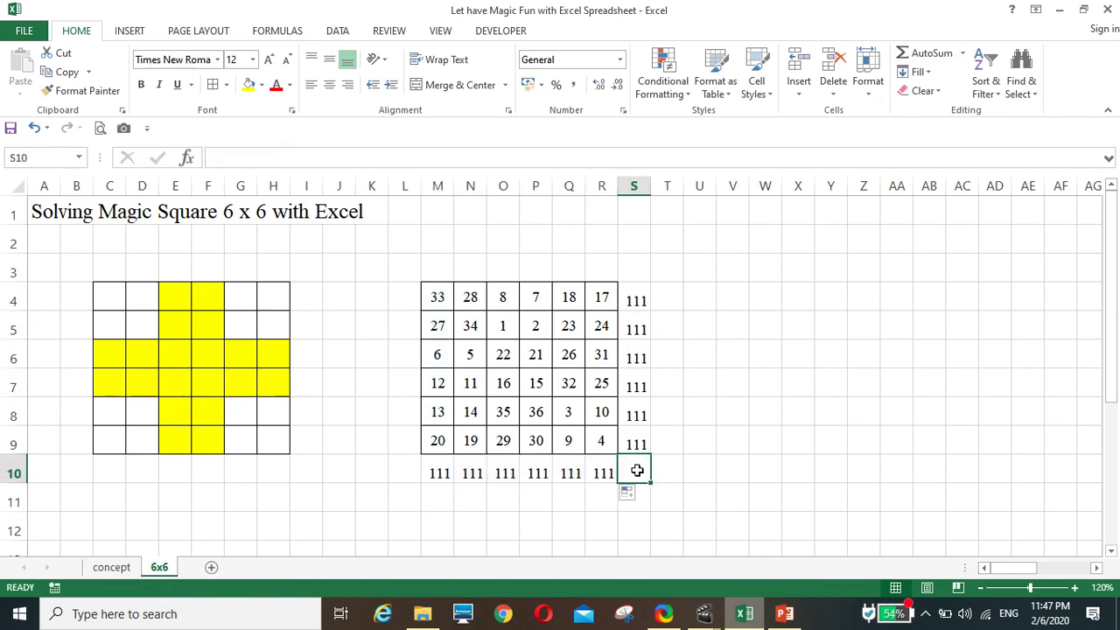
text(+)
click(601, 440)
text(+)
click(575, 419)
text(+)
click(536, 385)
text(+)
click(502, 357)
text(+)
click(470, 326)
text(+)
click(437, 299)
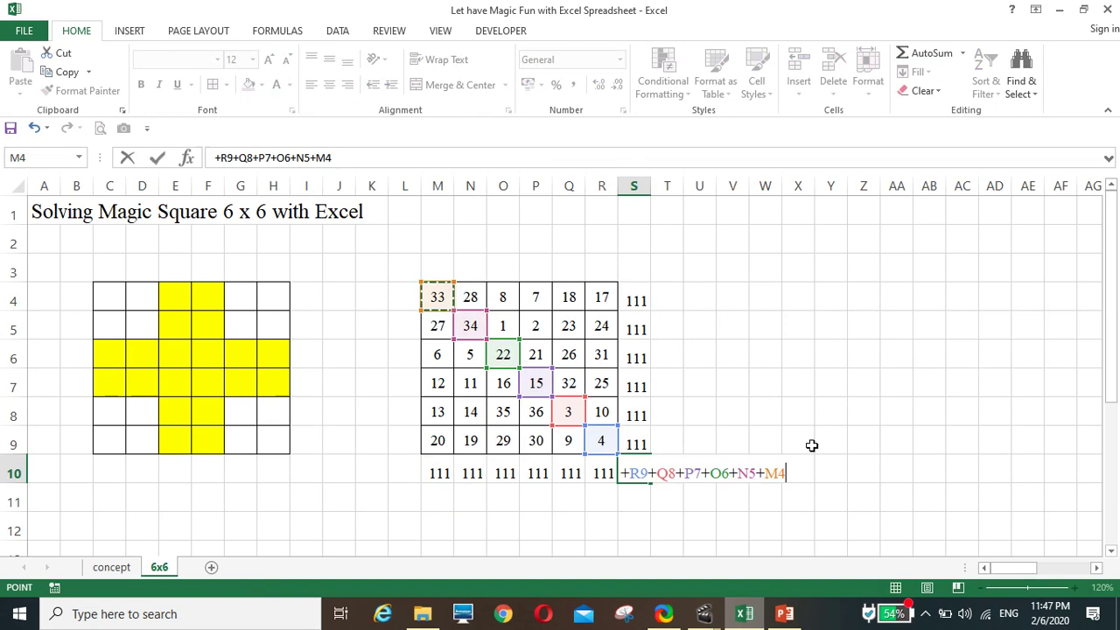
key(Return)
- Enter =+R4+Q5+P6+O7+N8+M9 in S3 for the other diagonal, giving 111
click(633, 271)
text(+)
click(604, 298)
text(+)
click(567, 325)
text(+)
click(535, 355)
text(+)
click(504, 383)
text(+)
click(475, 411)
text(+)
click(437, 442)
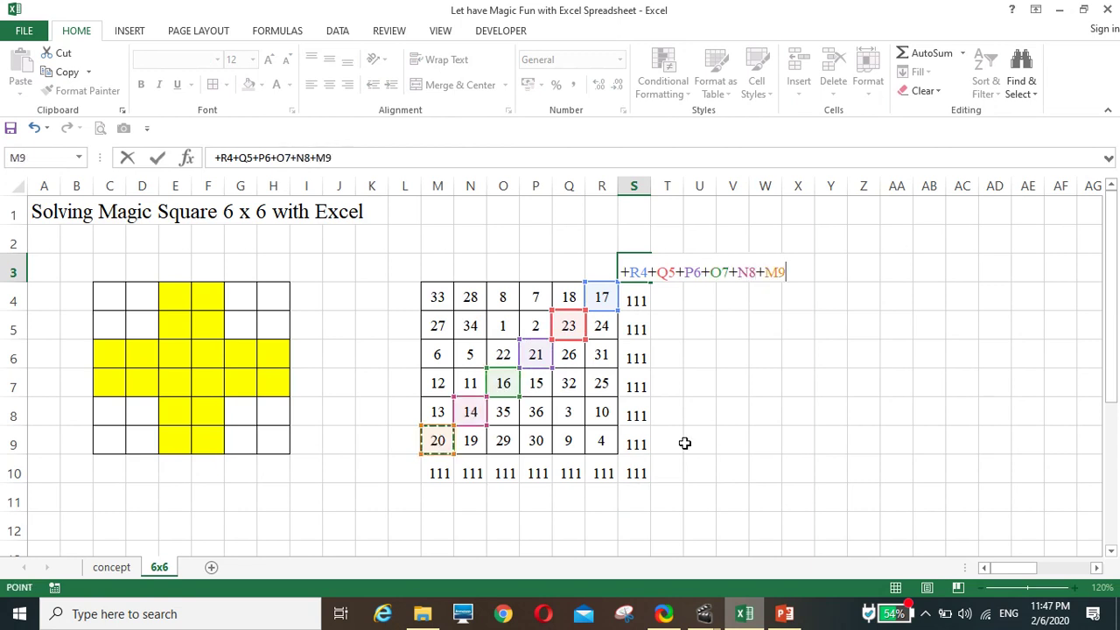
key(Return)
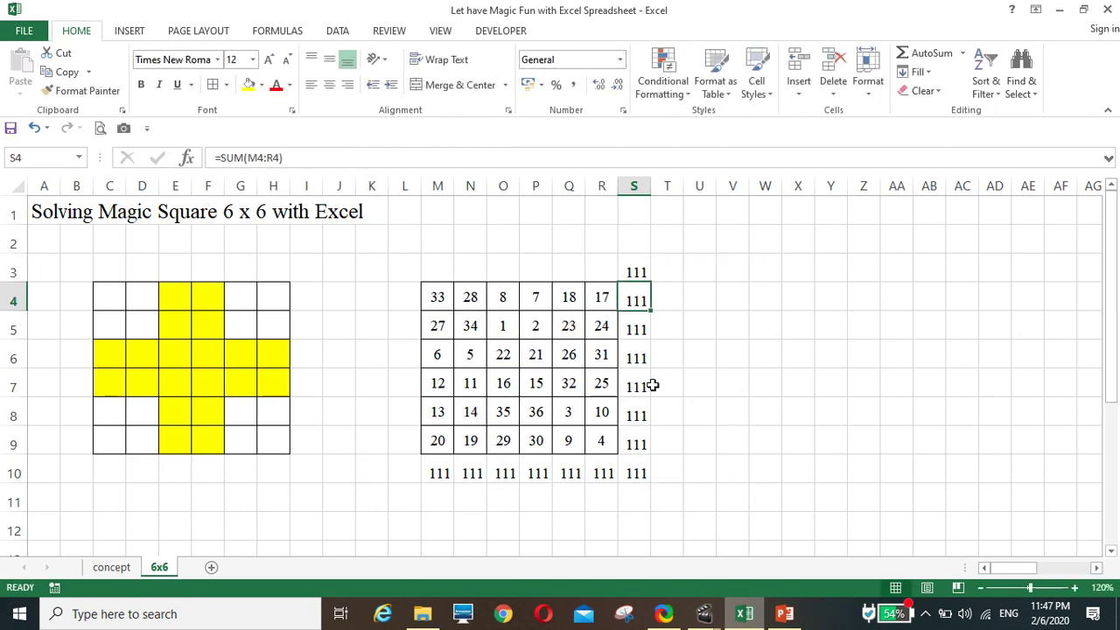
click(744, 362)
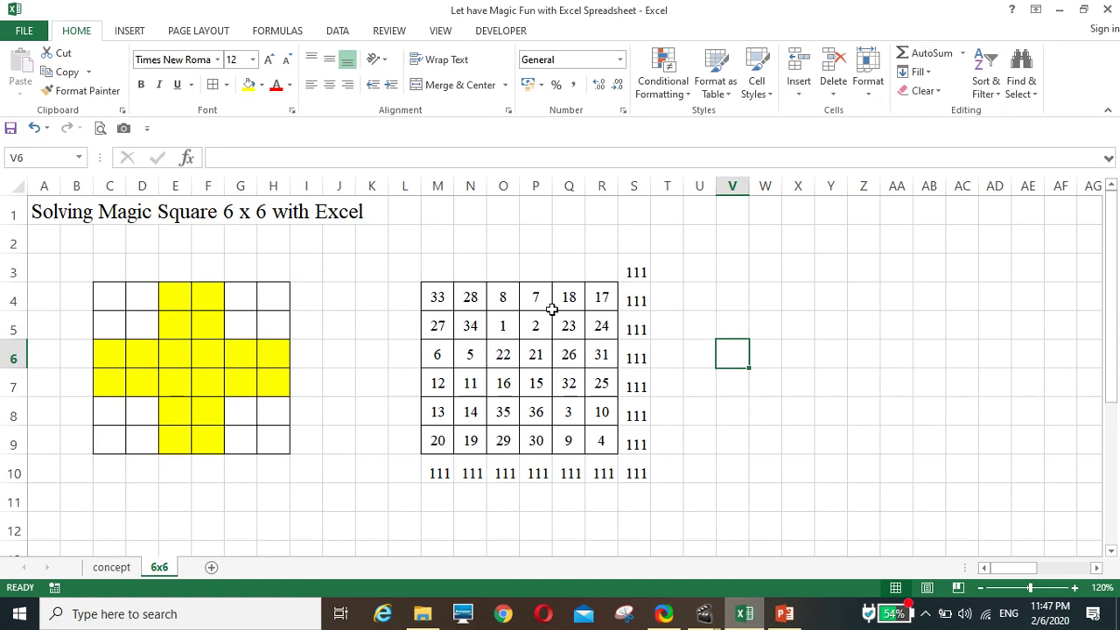
click(767, 419)
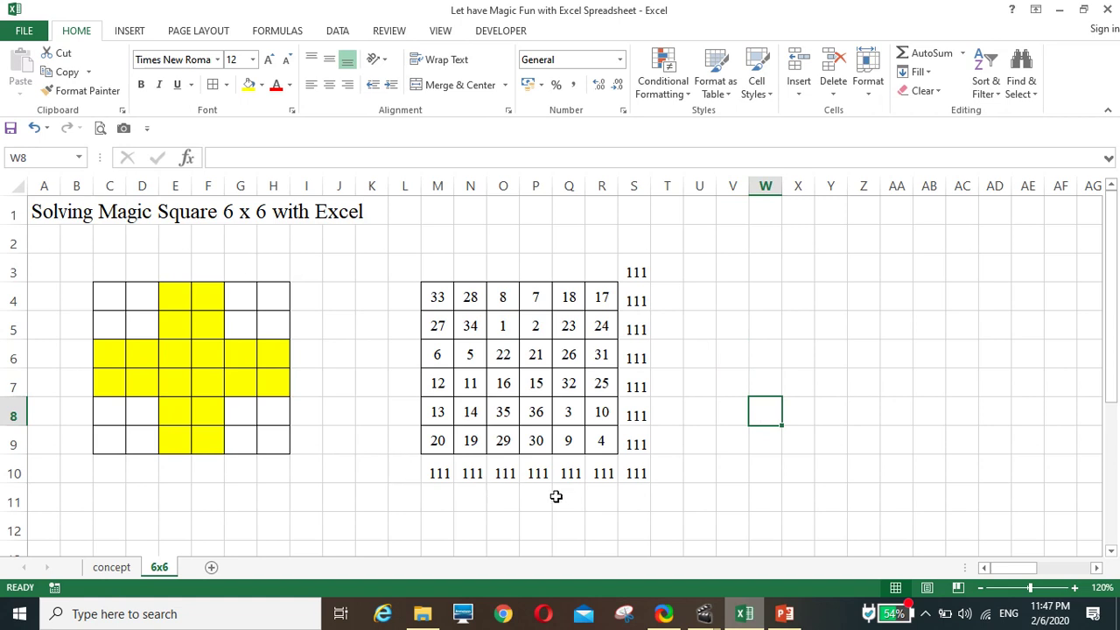
click(648, 505)
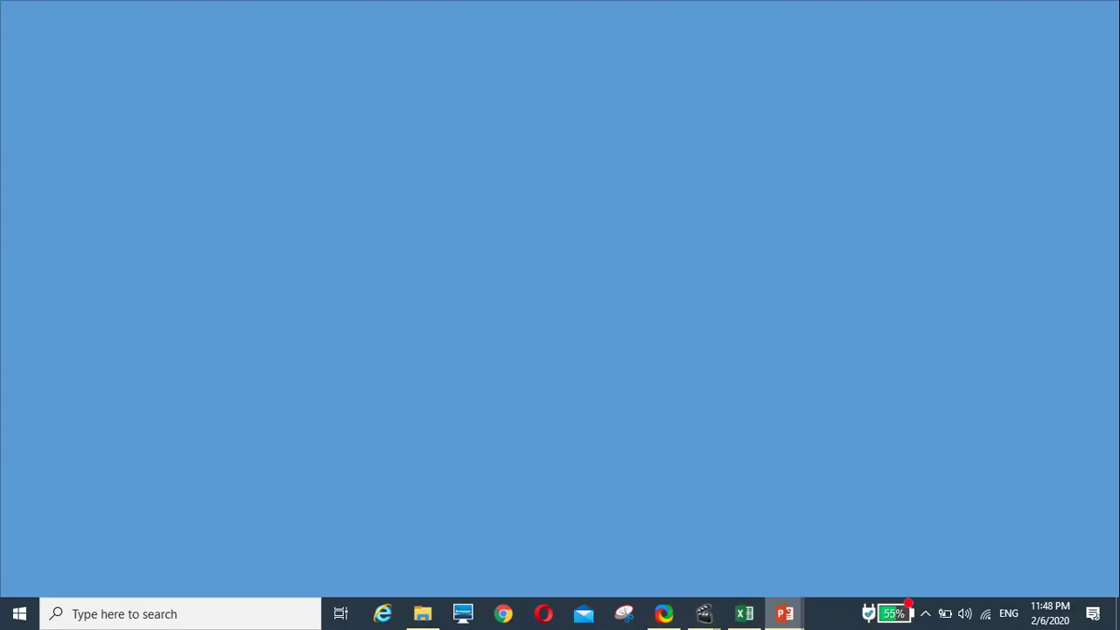